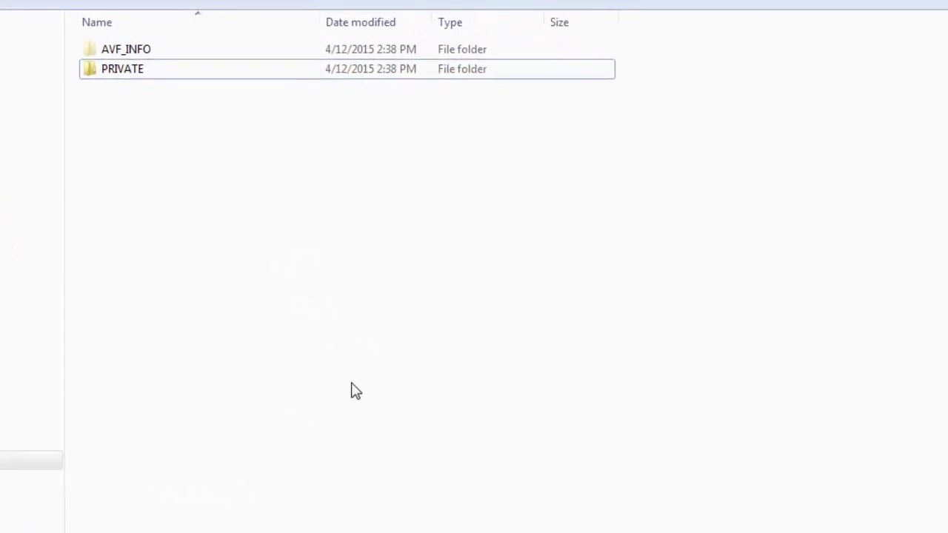
- Browse PRIVATE > M4ROOT > CLIP on the card and select the C0002 and my desk MP4 videos
left_click(138, 50)
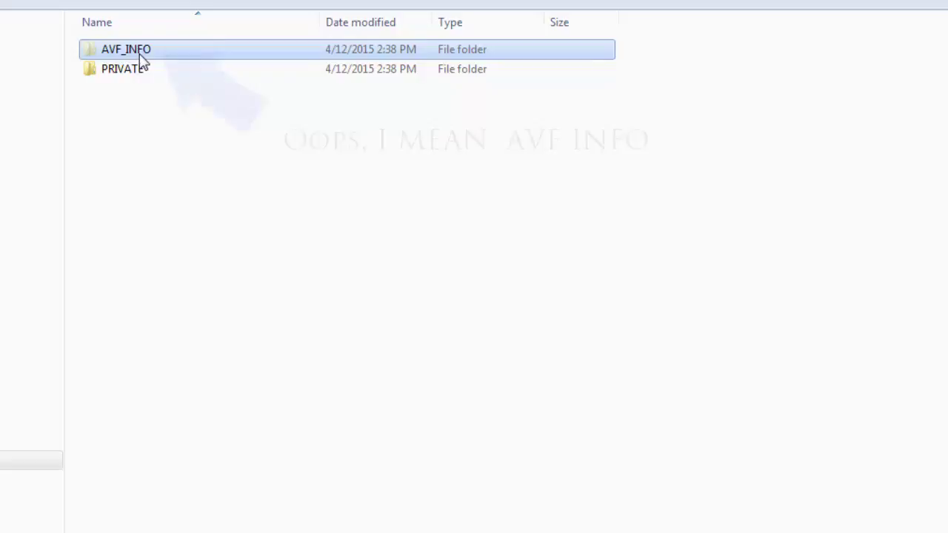
left_click(127, 73)
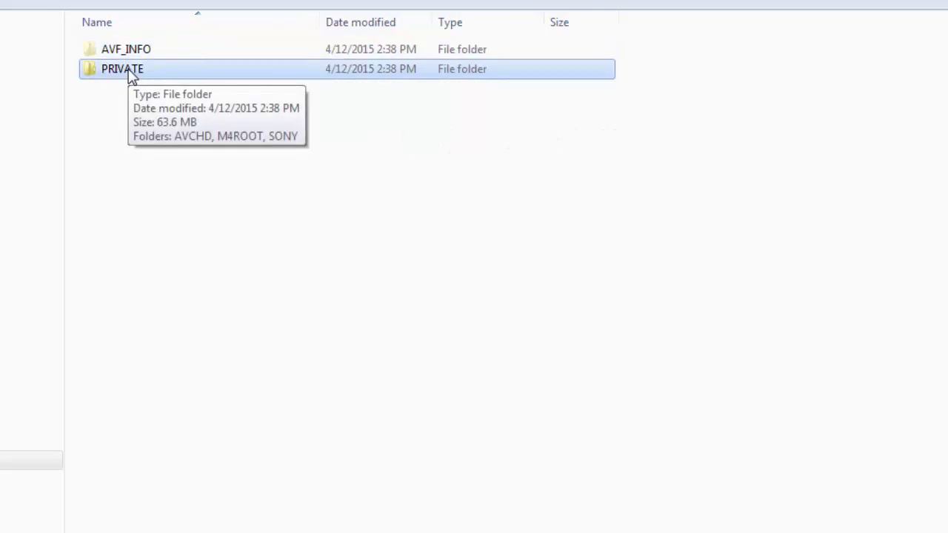
double_click(130, 77)
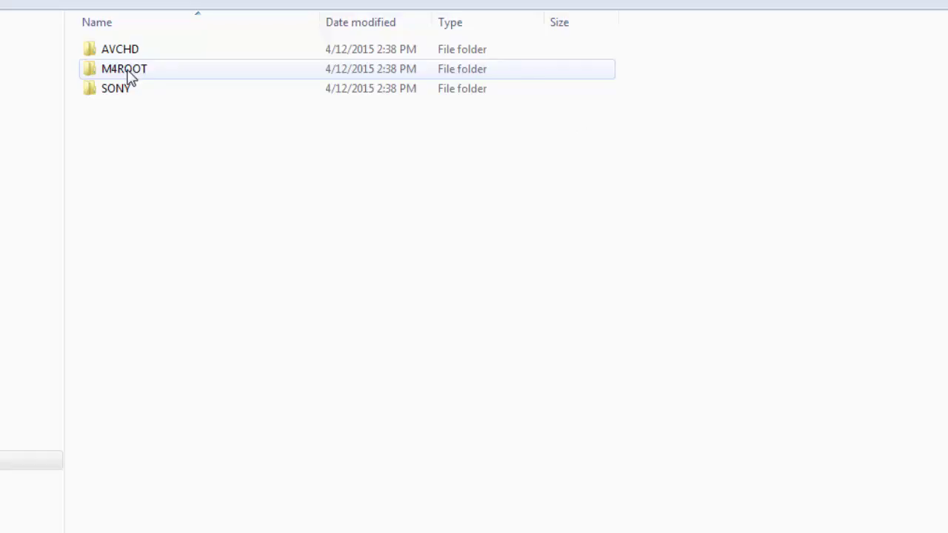
double_click(129, 74)
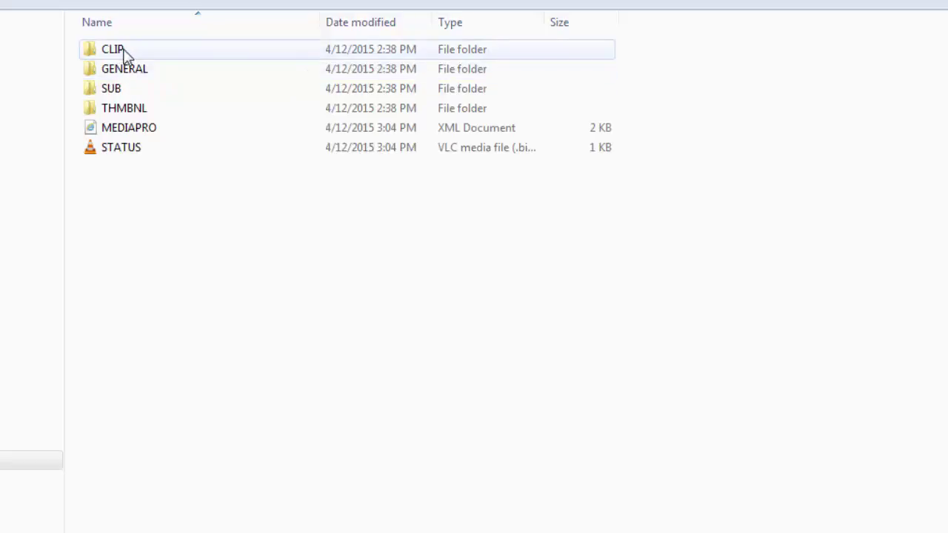
double_click(124, 51)
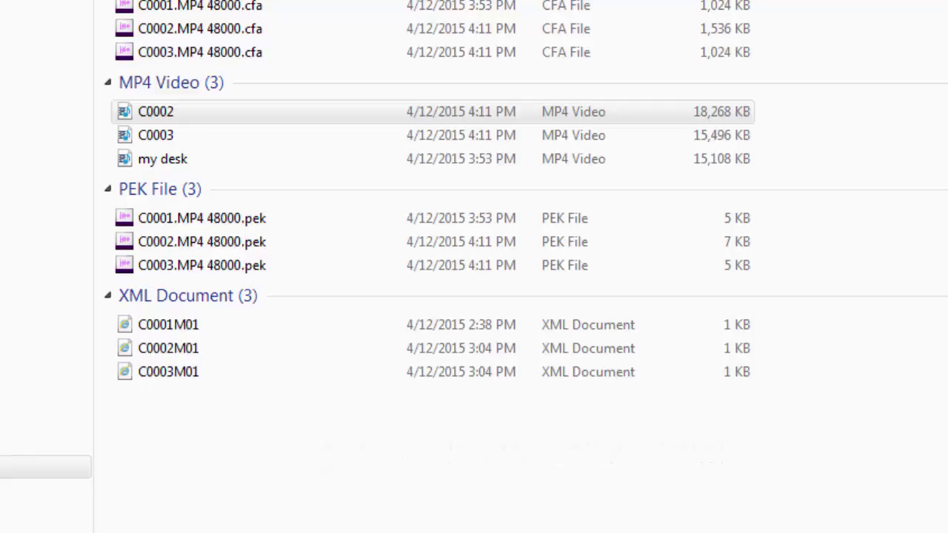
left_click(582, 112)
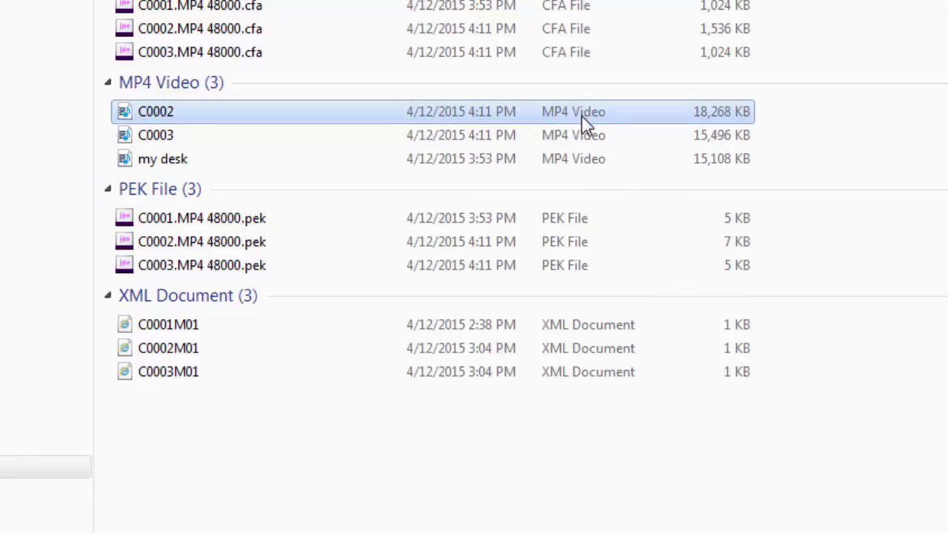
left_click(160, 167)
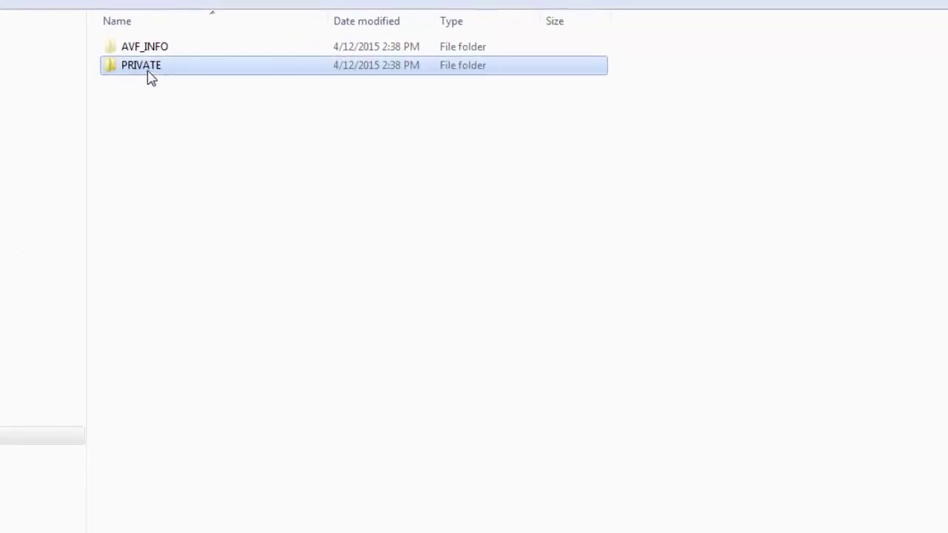
- Browse the card's PRIVATE > AVCHD > BDMV > STREAM folder holding the AVCHD videos
double_click(147, 67)
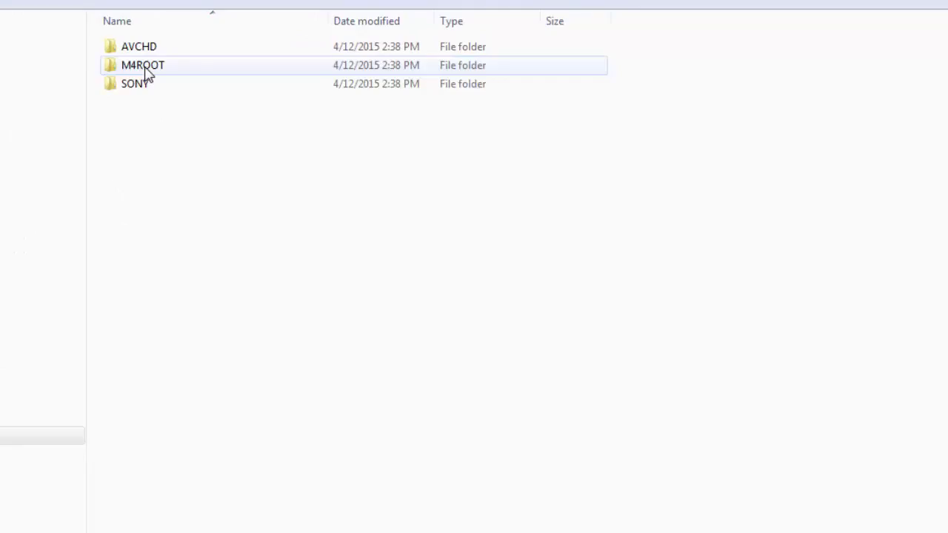
double_click(143, 49)
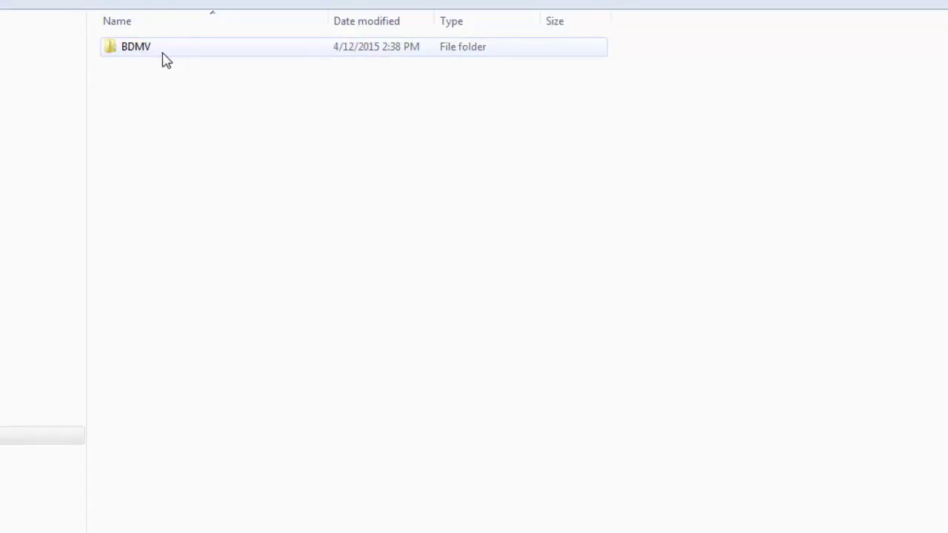
double_click(149, 49)
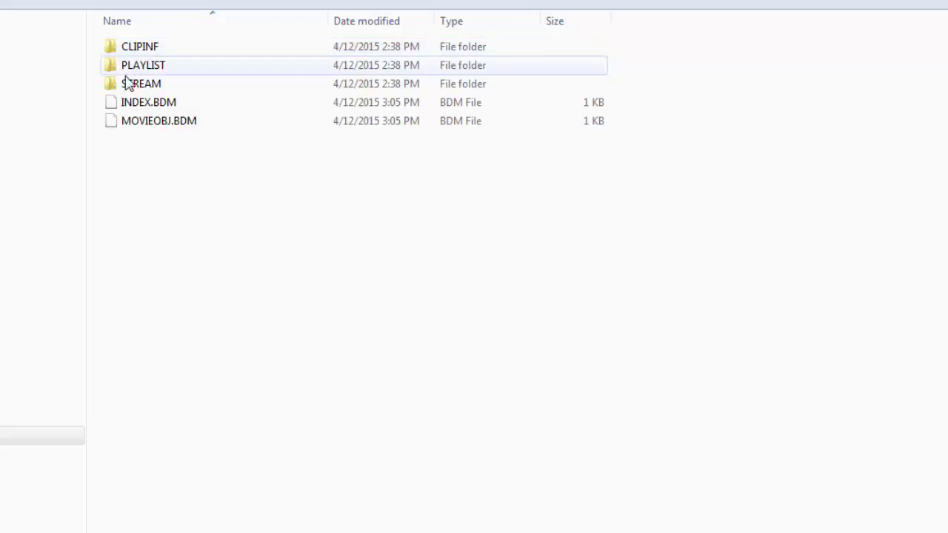
double_click(133, 83)
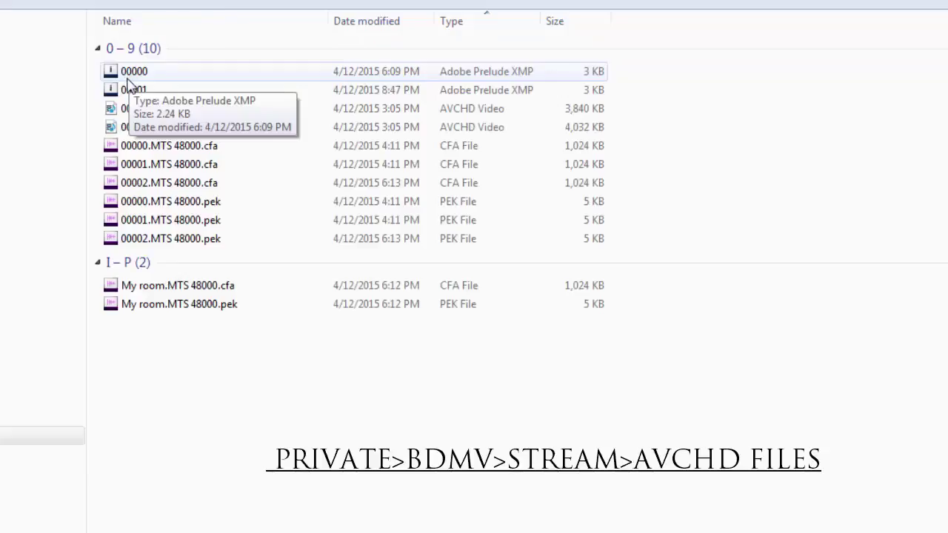
- Rename the 00001 AVCHD video to 'my room'
right_click(121, 111)
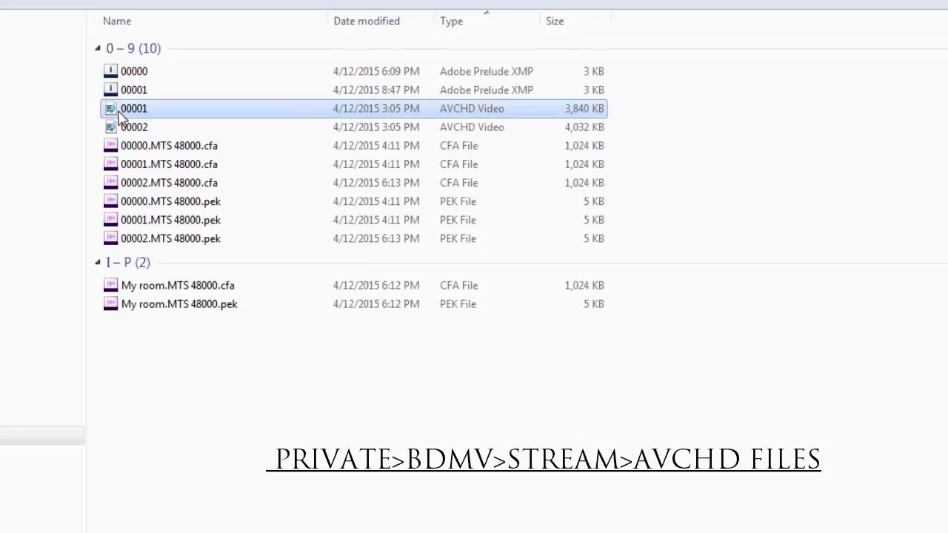
left_click(159, 339)
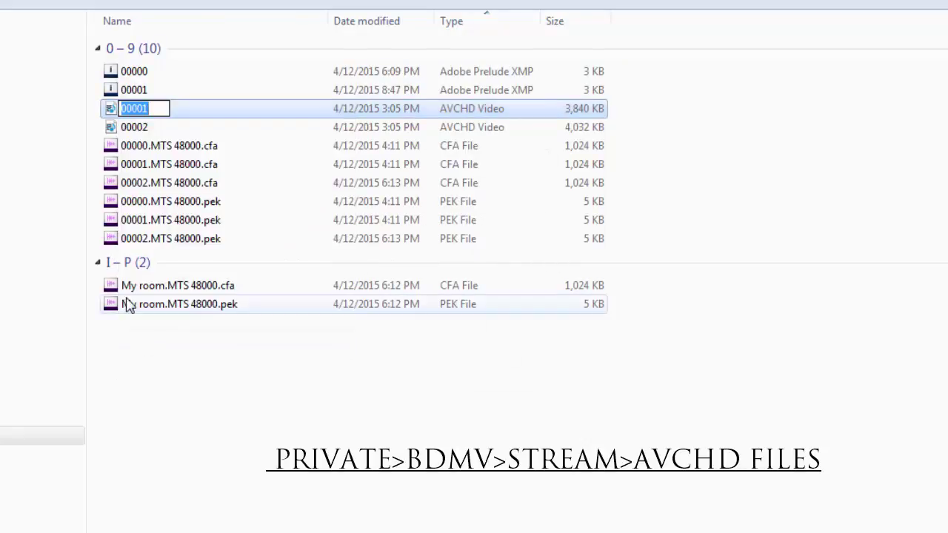
type("my room")
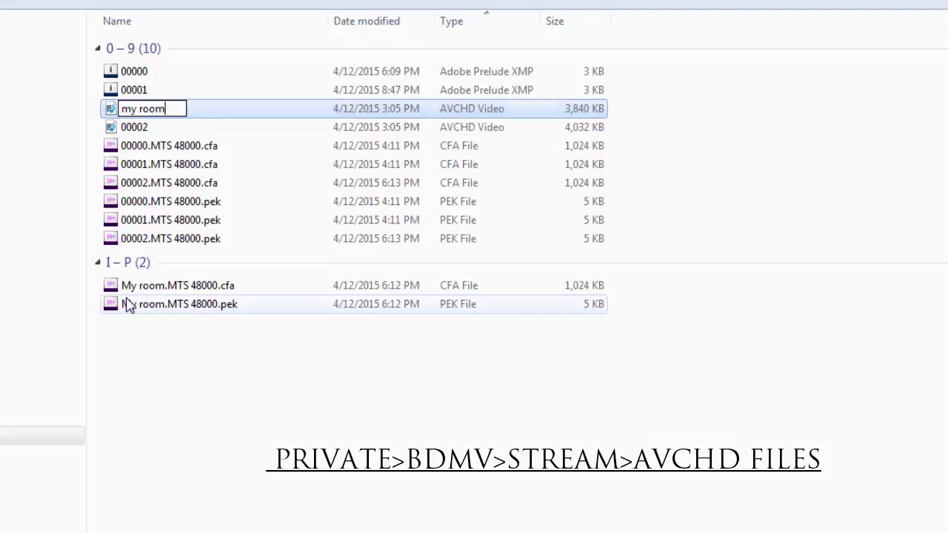
key("Return")
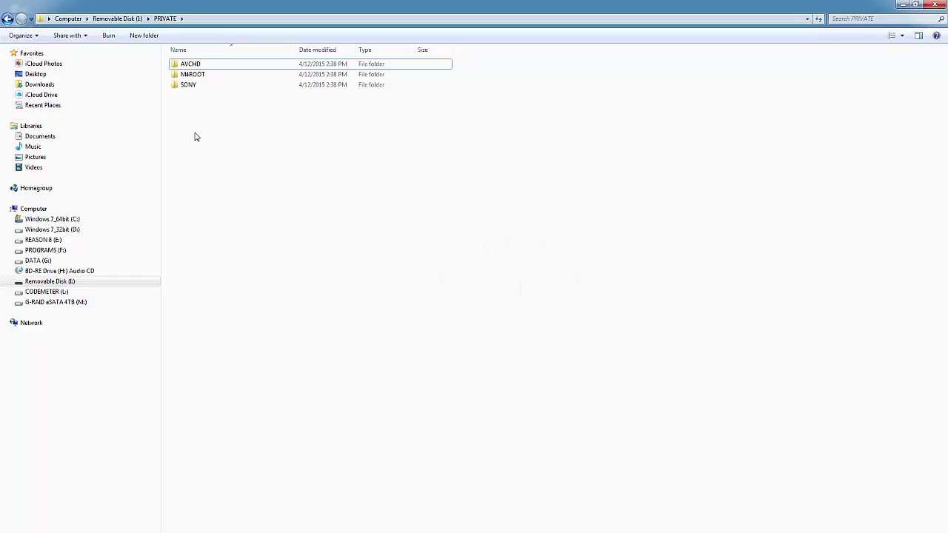
- Return to the Removable Disk (I:) root and open the MP_ROOT folder
left_click(186, 86)
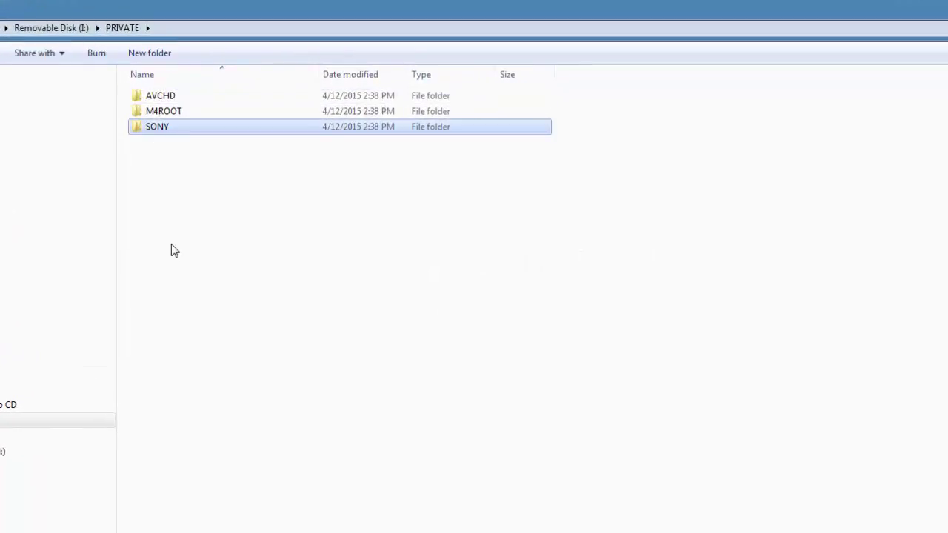
left_click(239, 429)
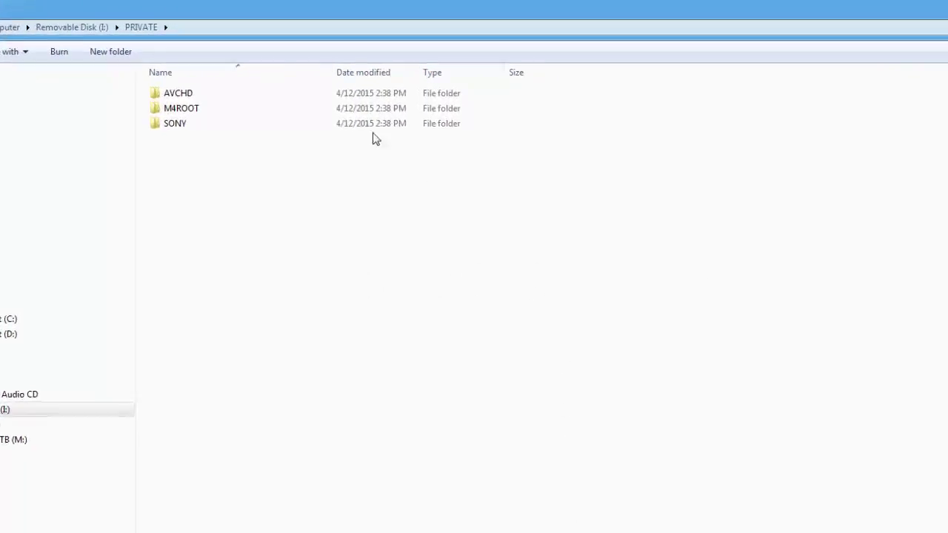
left_click(74, 28)
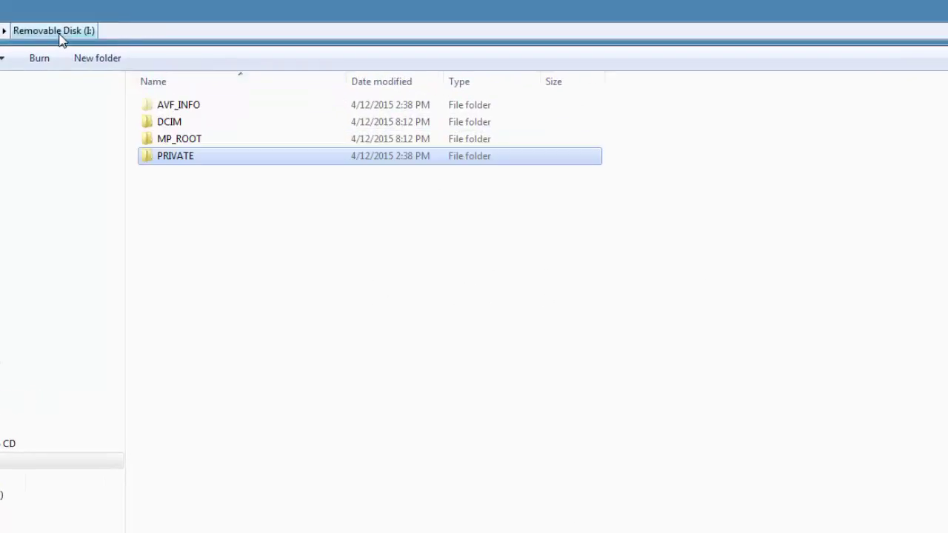
left_click(164, 141)
left_click(159, 122)
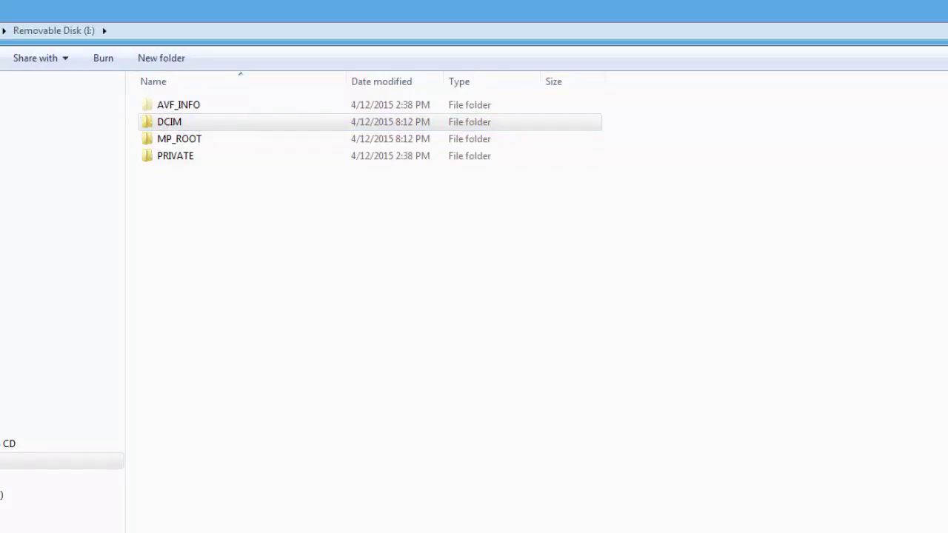
double_click(180, 139)
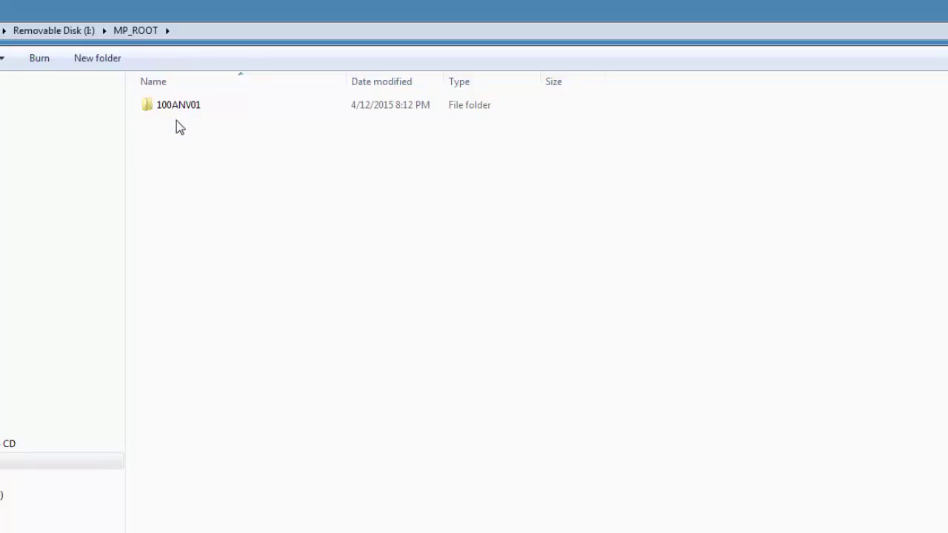
- Open the 100ANV01 folder and select the MAH01359 MP4 video
left_click(169, 116)
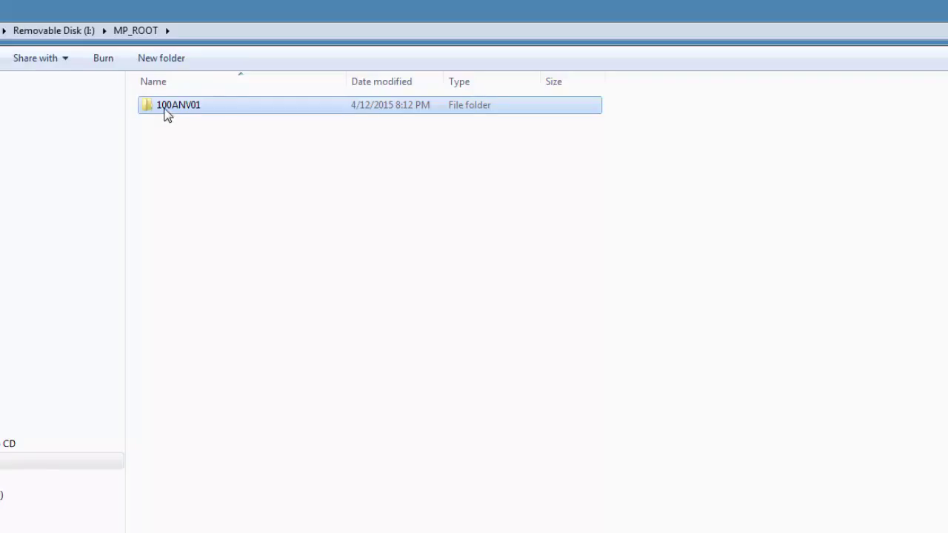
double_click(166, 111)
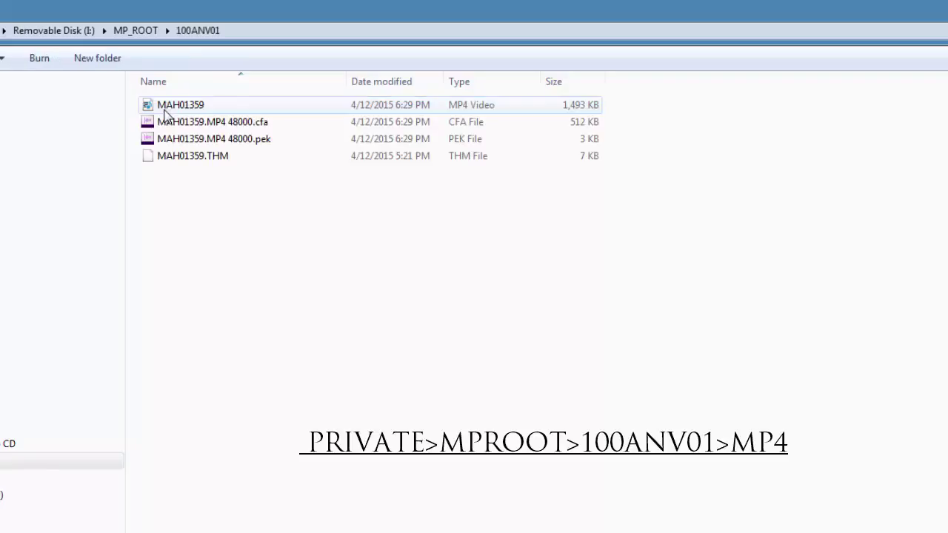
left_click(165, 110)
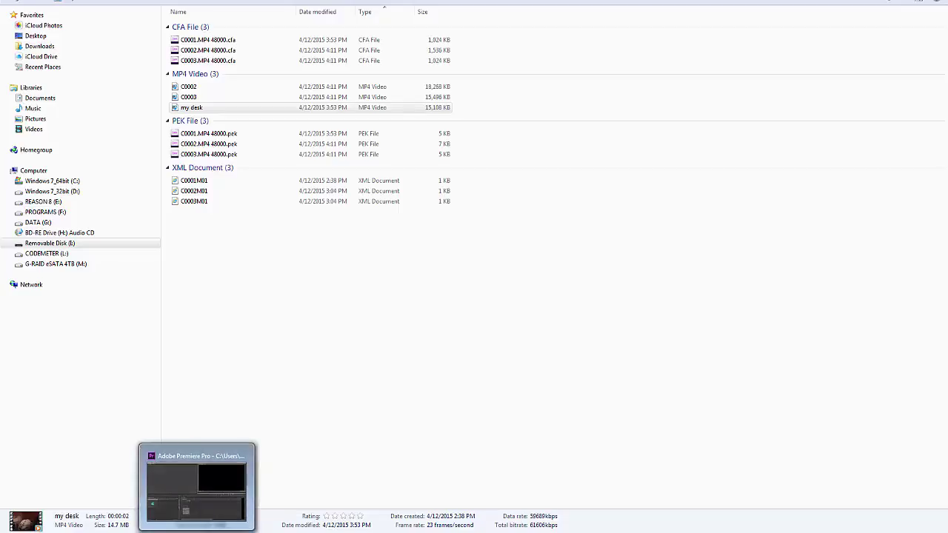
- In Premiere Pro, import the card's M4ROOT\CLIP folder into the project with Import Folder
left_click(196, 503)
right_click(203, 370)
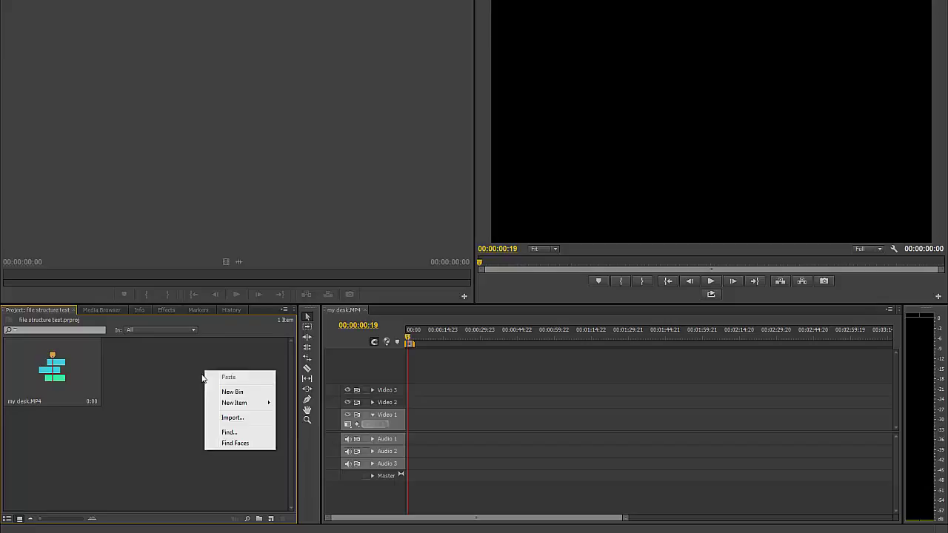
left_click(229, 420)
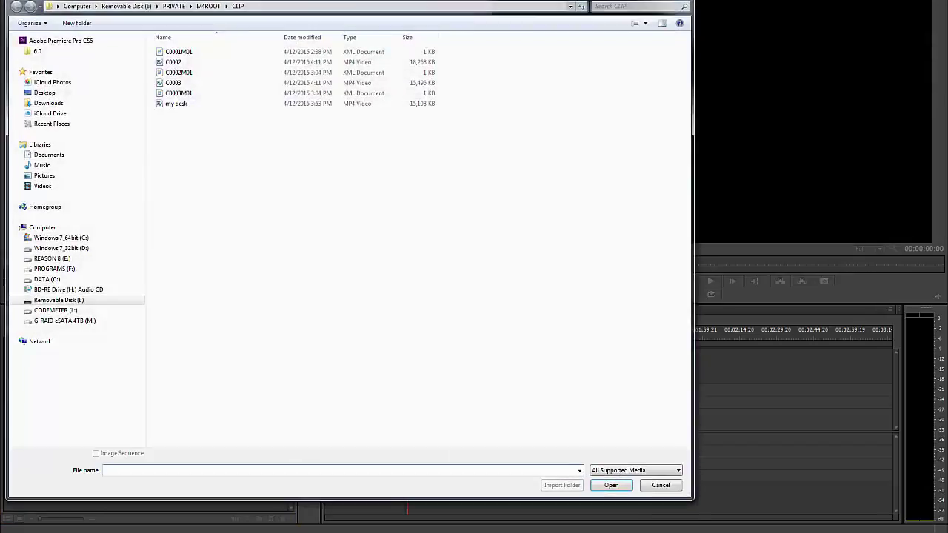
left_click(210, 7)
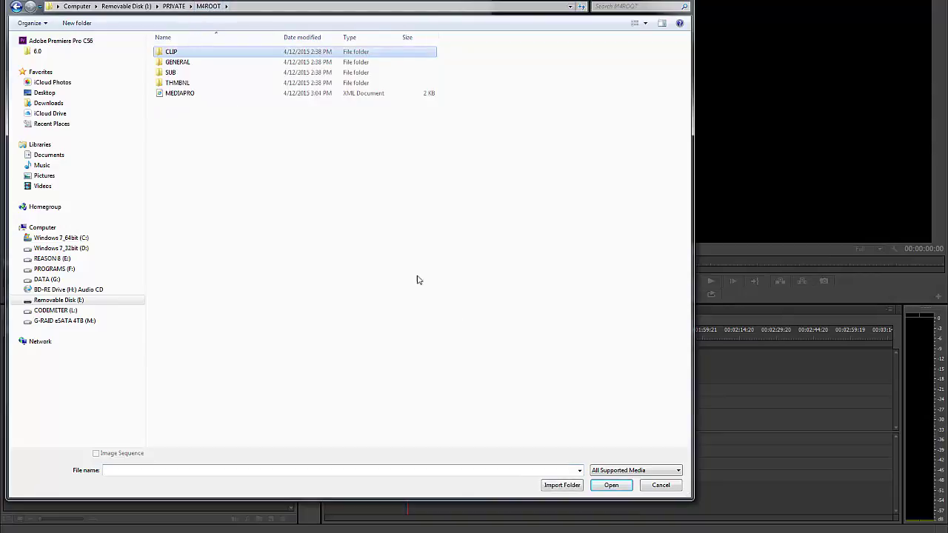
left_click(560, 486)
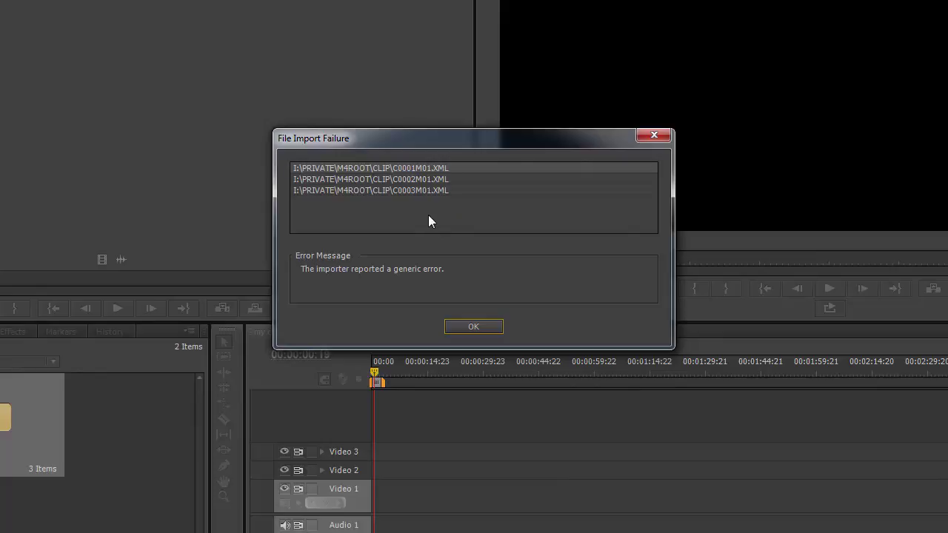
- Dismiss the XML import failure, open the CLIP bin and select my desk.MP4
left_click(472, 328)
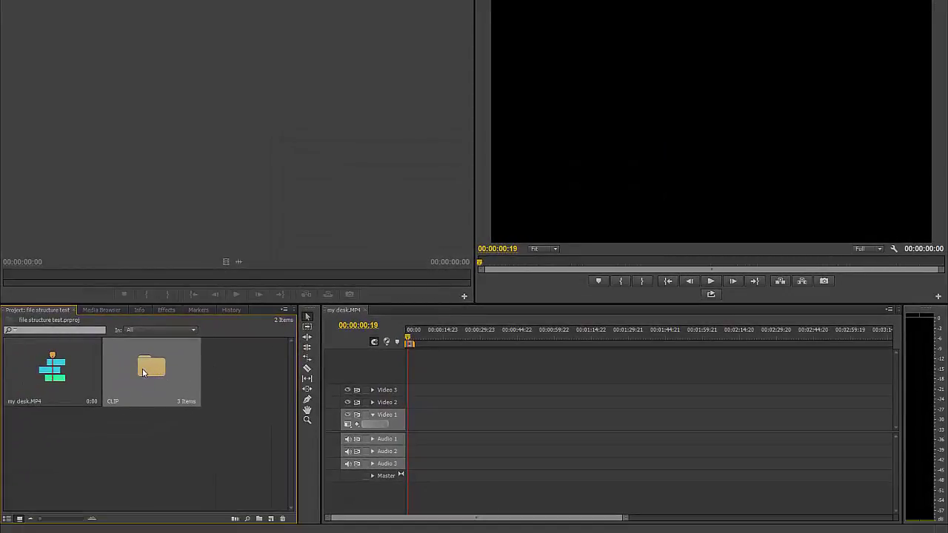
double_click(149, 372)
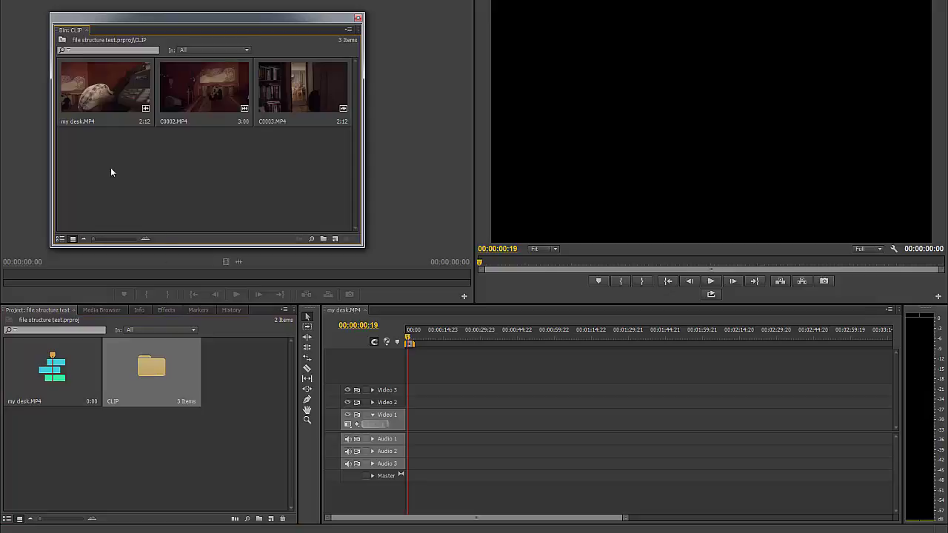
left_click_drag(91, 155, 307, 105)
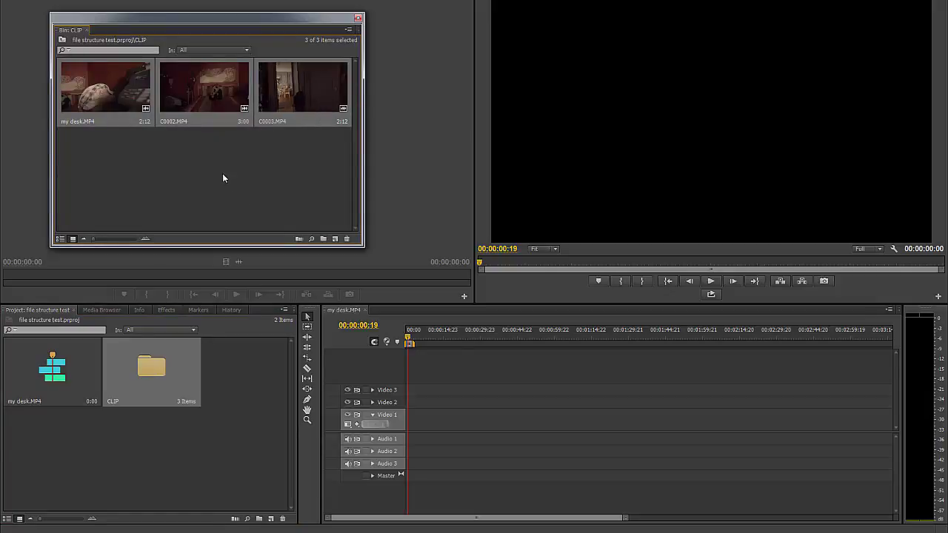
left_click(100, 142)
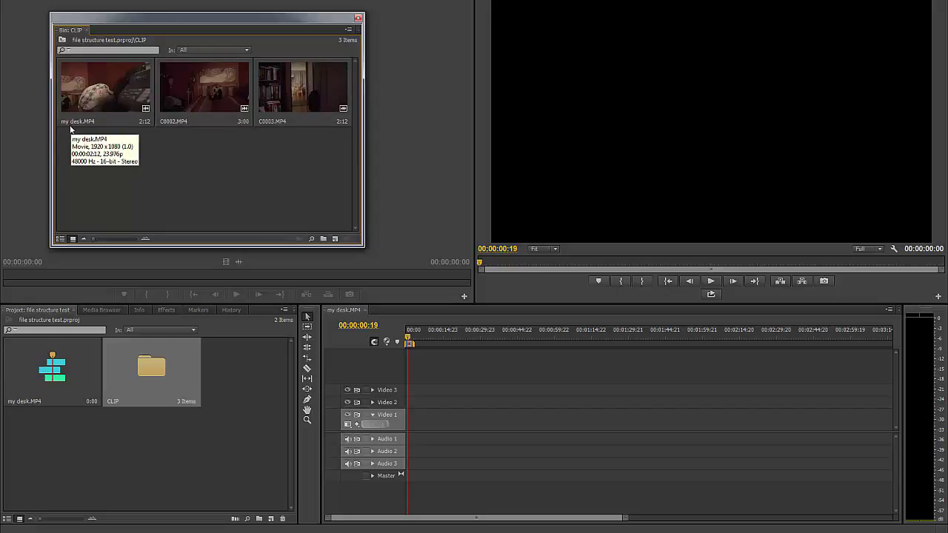
left_click(91, 106)
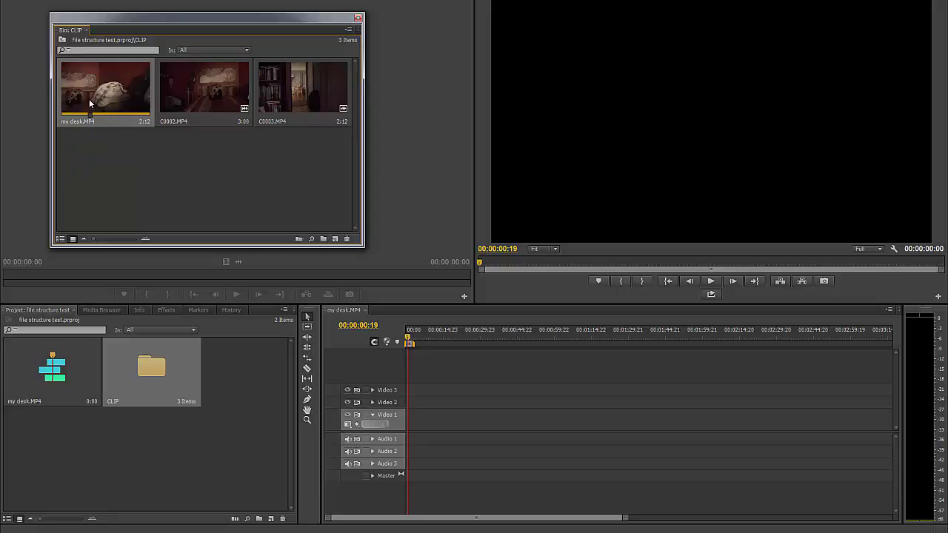